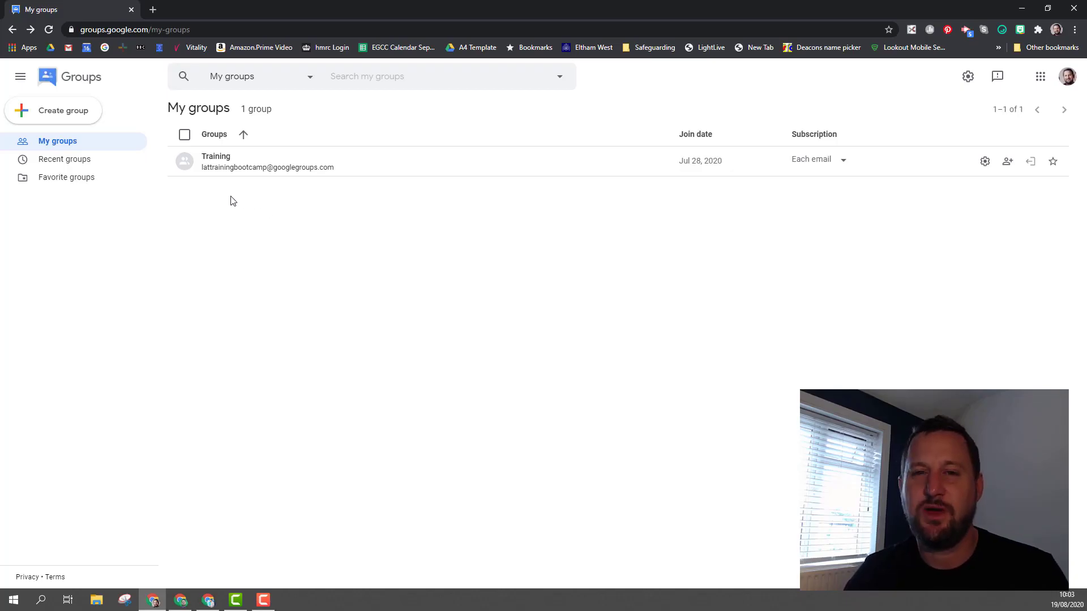
# Start a new group named 'Google Training' described as 'This is for supporting people in their Google training'.
pyautogui.click(96, 116)
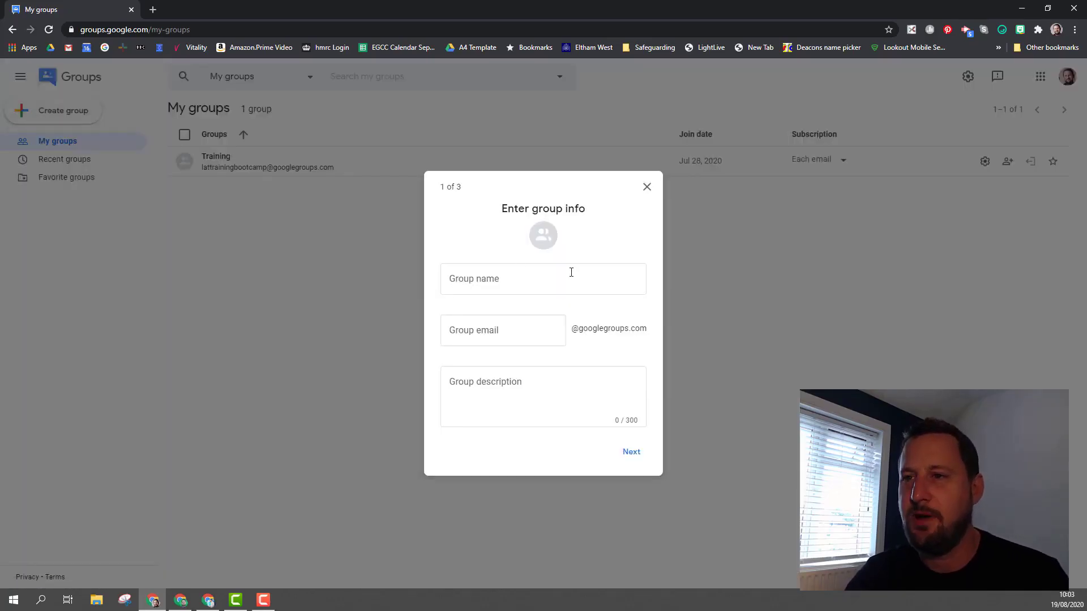
pyautogui.click(569, 233)
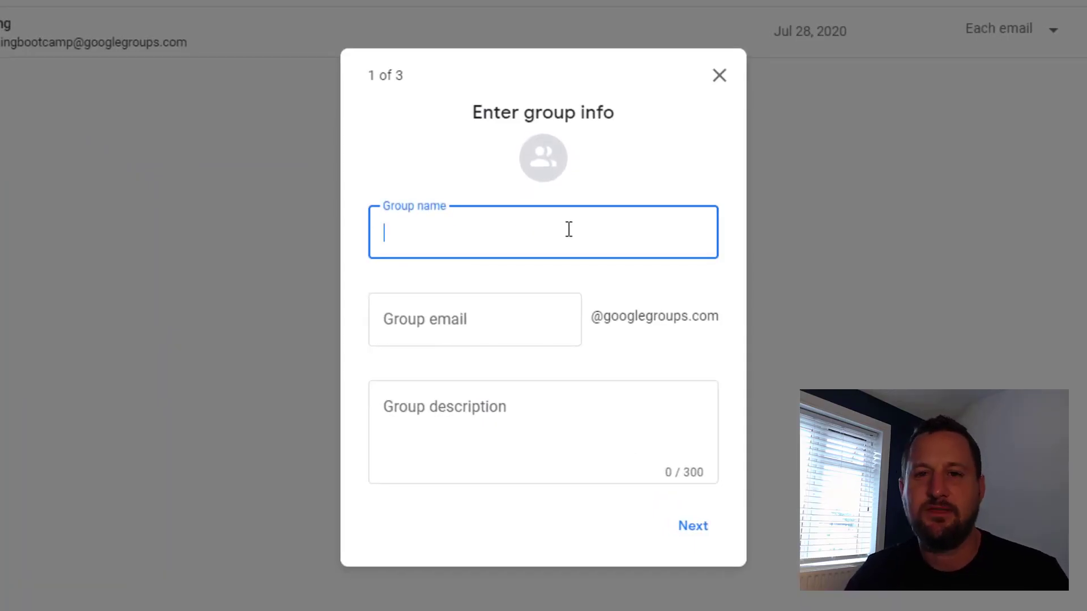
pyautogui.write('Go')
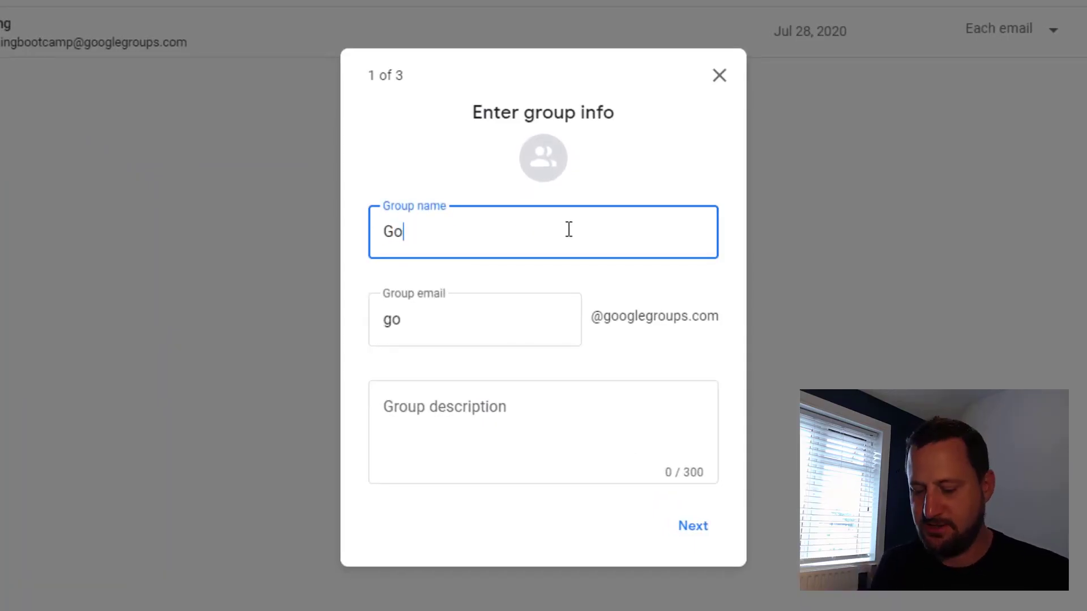
pyautogui.write('ogle Training')
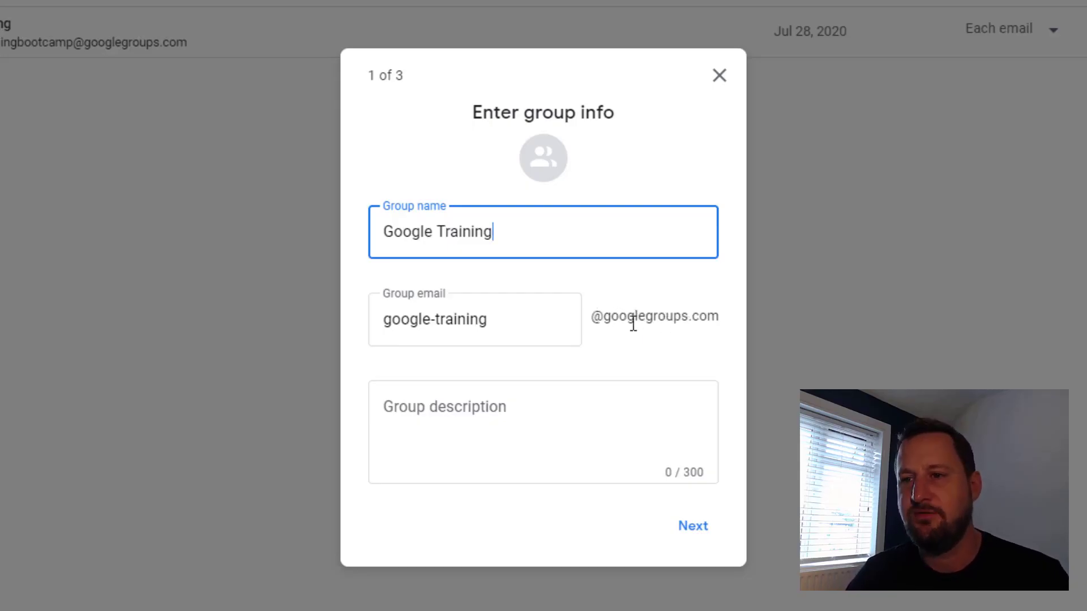
pyautogui.click(495, 400)
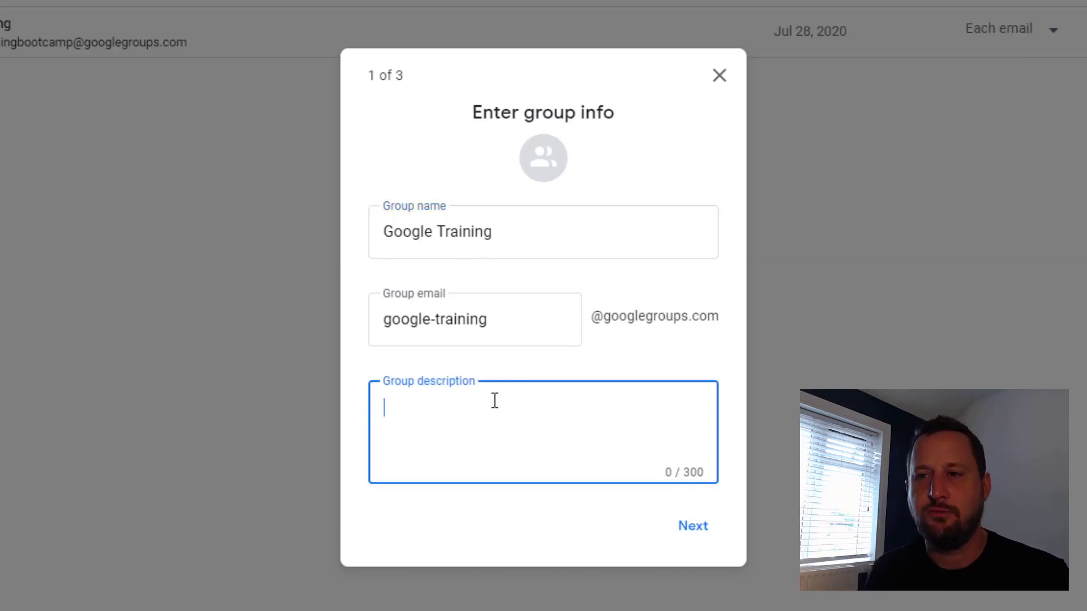
pyautogui.write('This is for supporting people in their Google training')
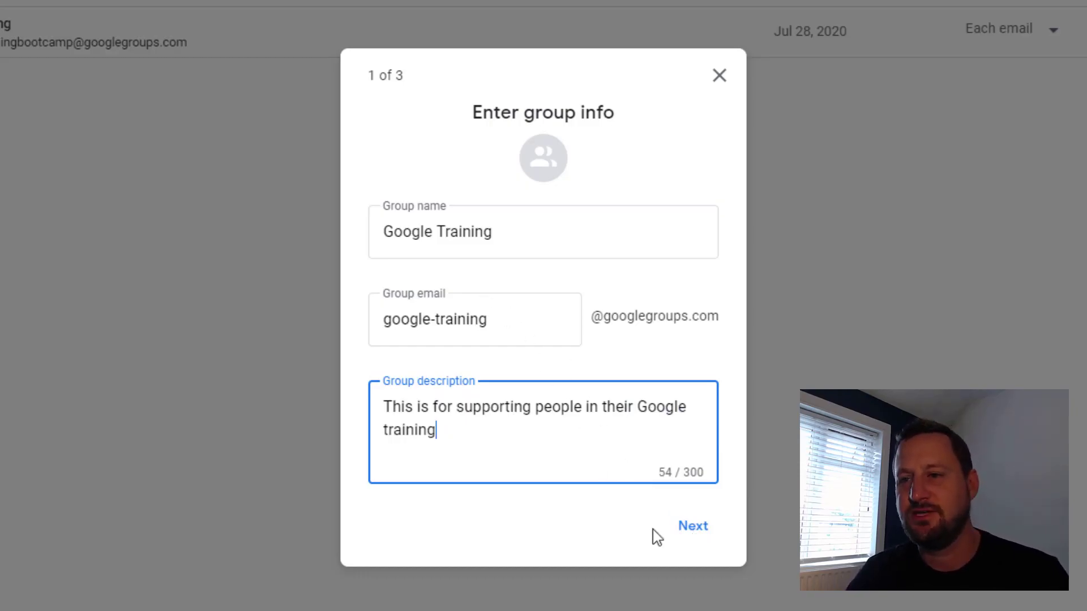
# Make the taken group email unique by appending a suffix, then continue to privacy settings.
pyautogui.click(683, 543)
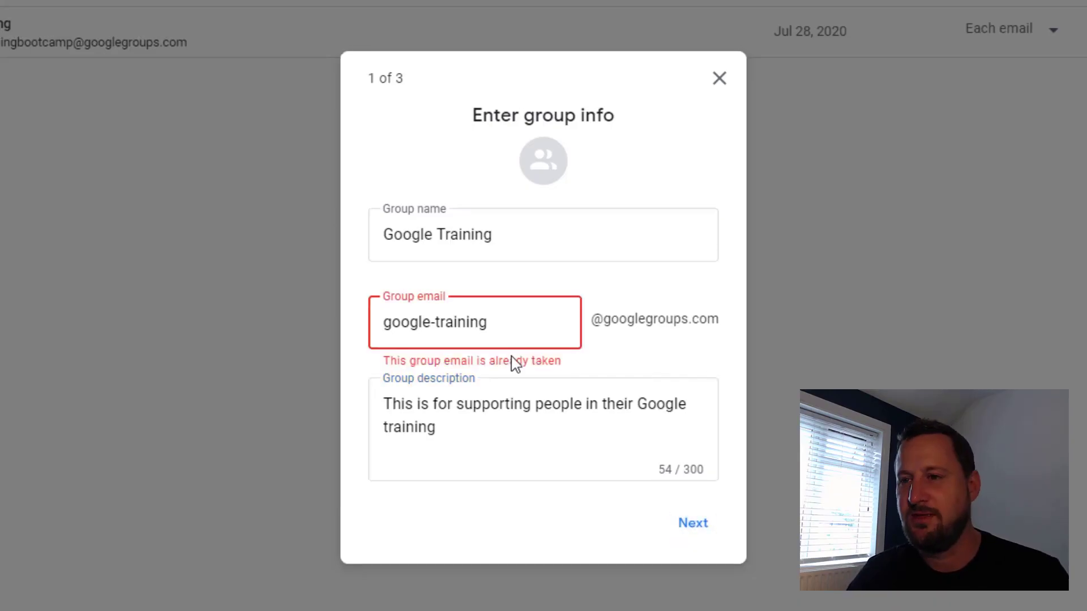
pyautogui.click(506, 324)
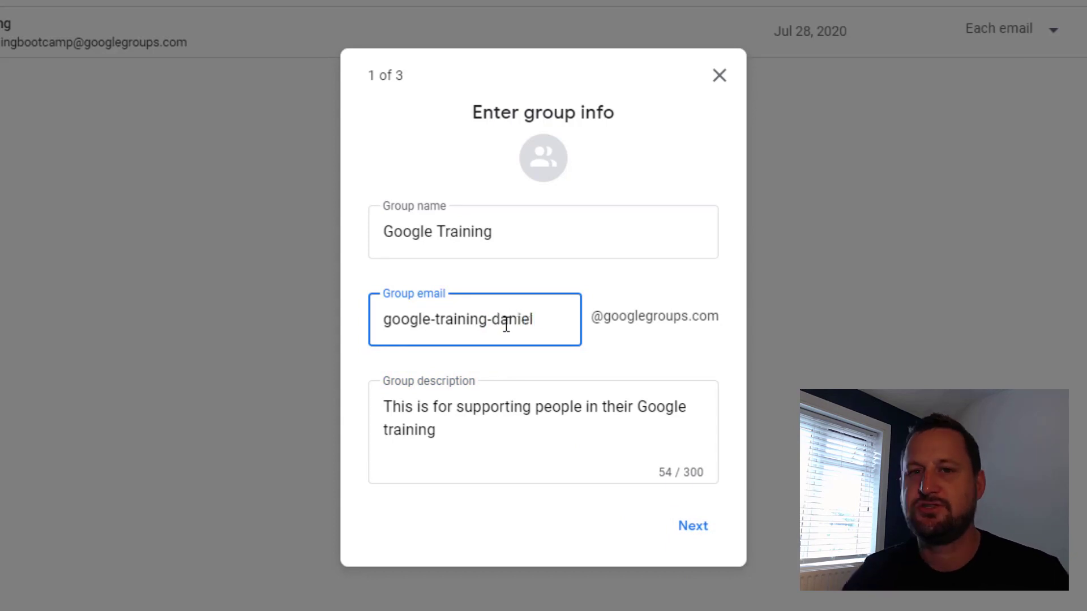
pyautogui.click(691, 535)
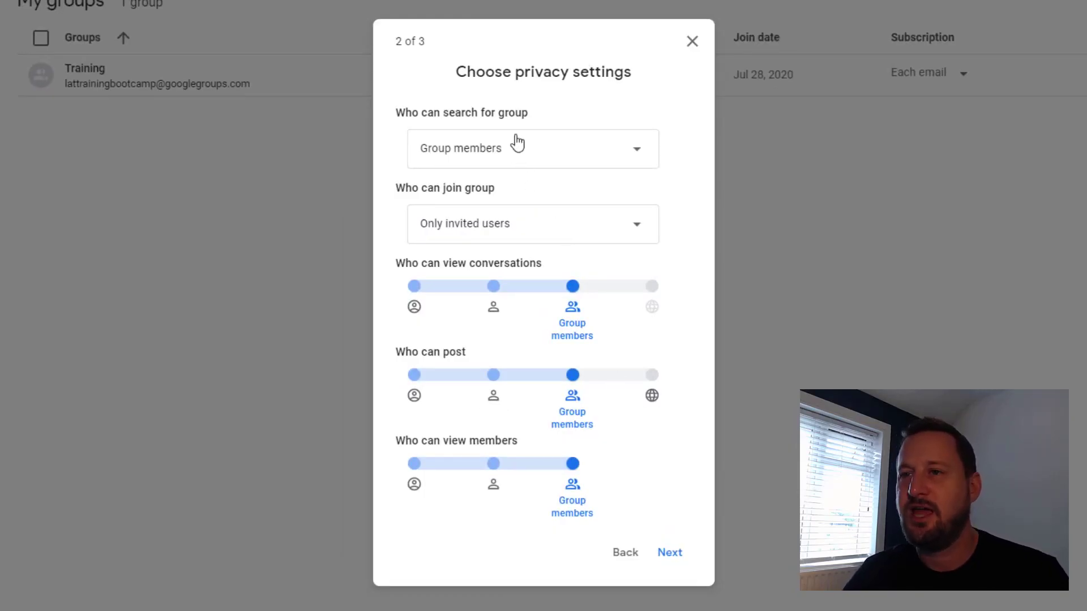
# Keep group search limited to members and joining limited to invited users only.
pyautogui.moveTo(516, 118)
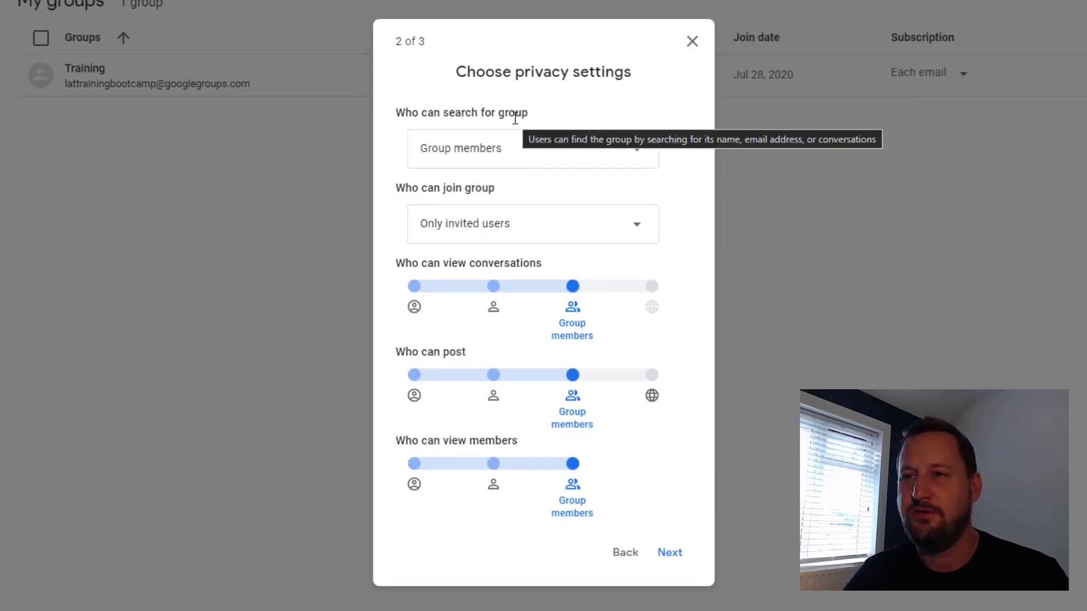
pyautogui.click(555, 154)
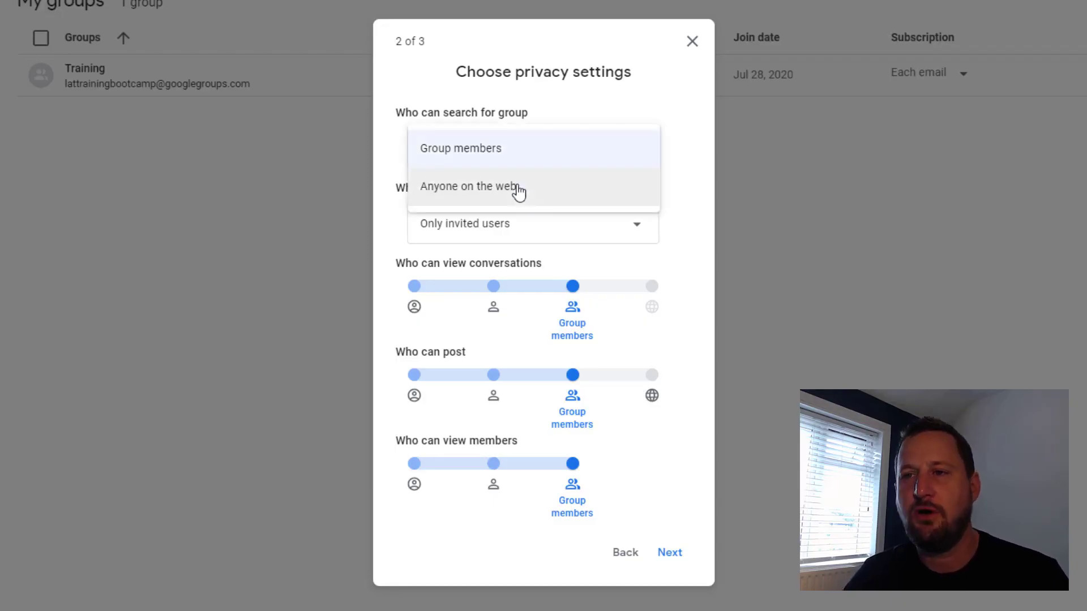
pyautogui.click(700, 229)
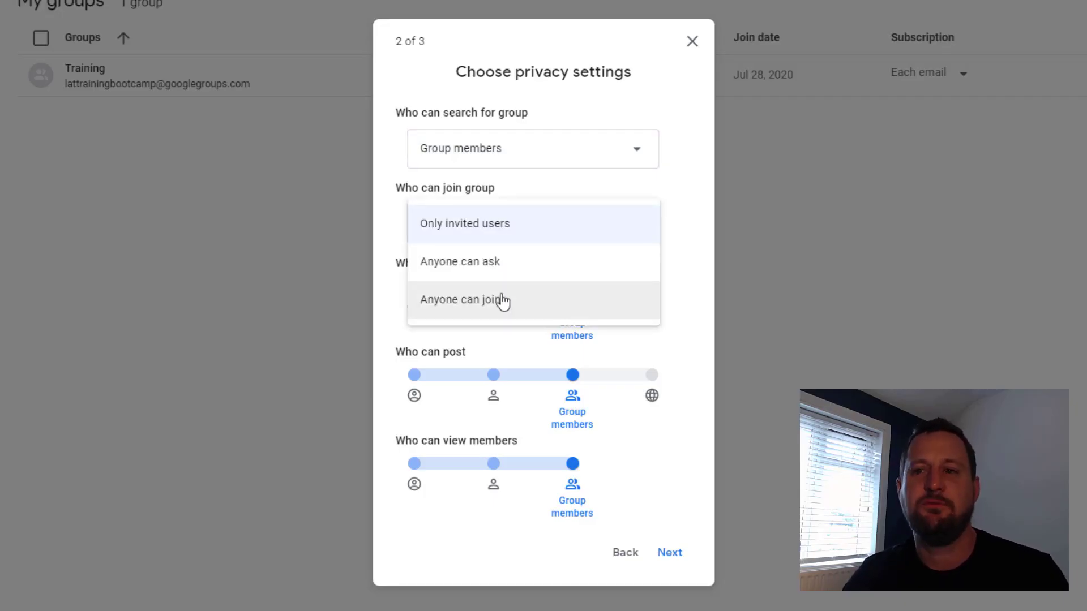
pyautogui.click(675, 295)
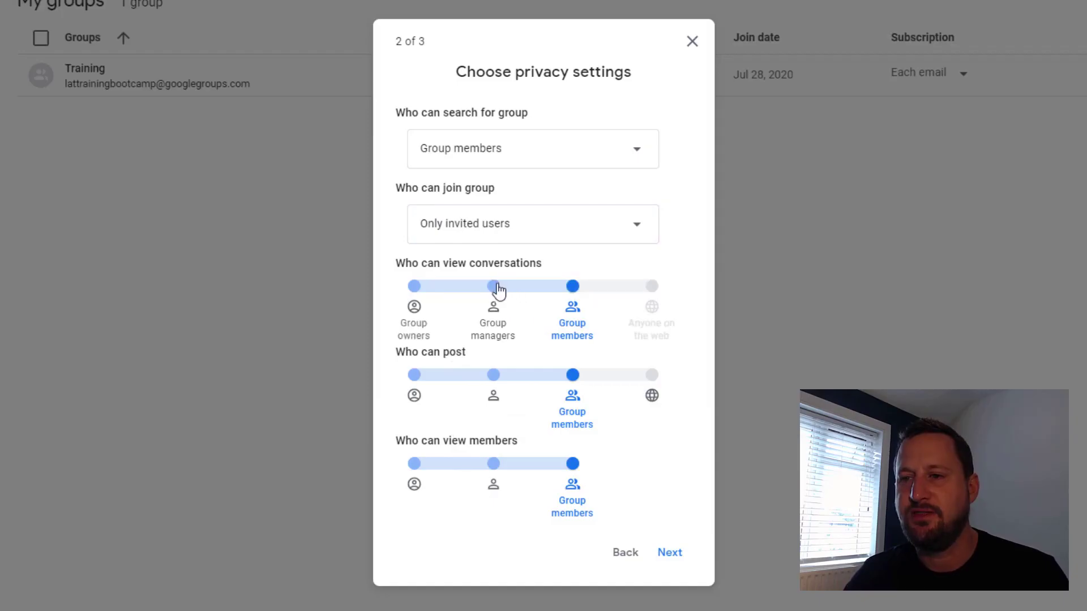
pyautogui.moveTo(649, 338)
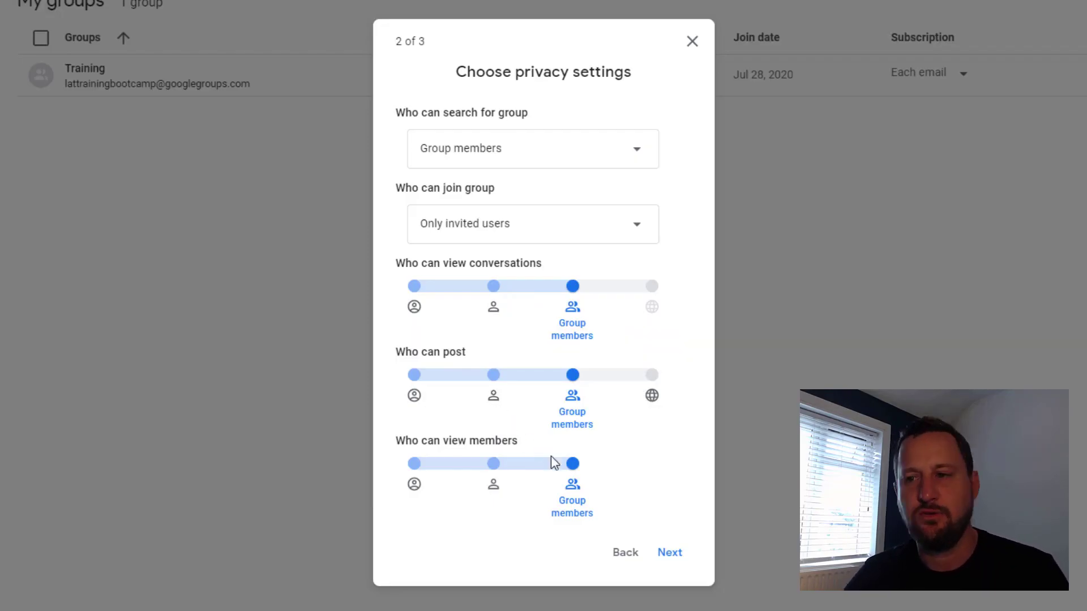
# Add the student's email address as a member and write the welcome message 'Welcome to the group'.
pyautogui.click(671, 554)
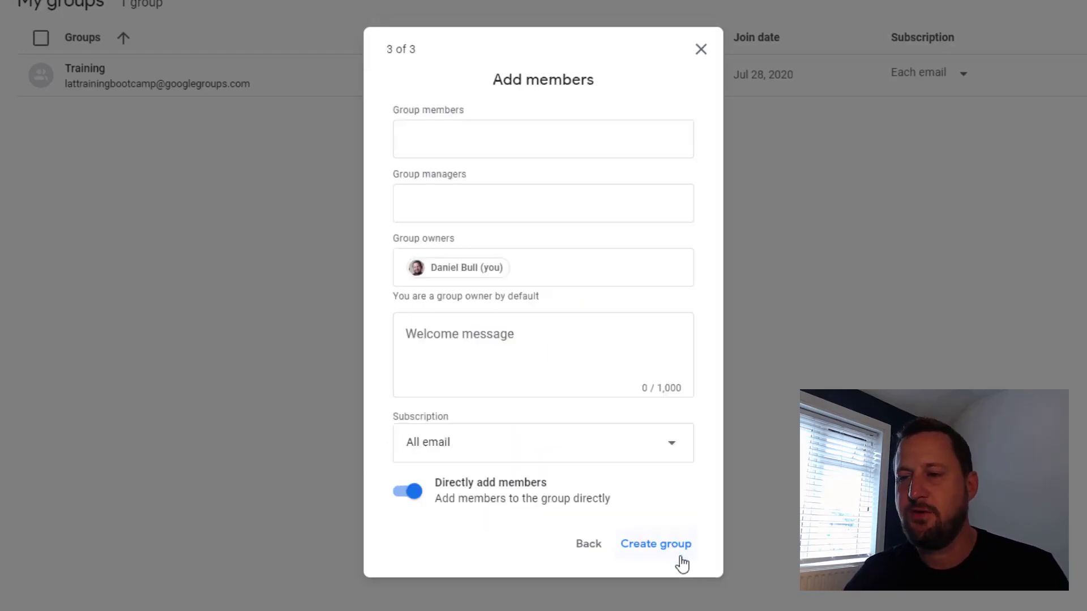
pyautogui.click(501, 137)
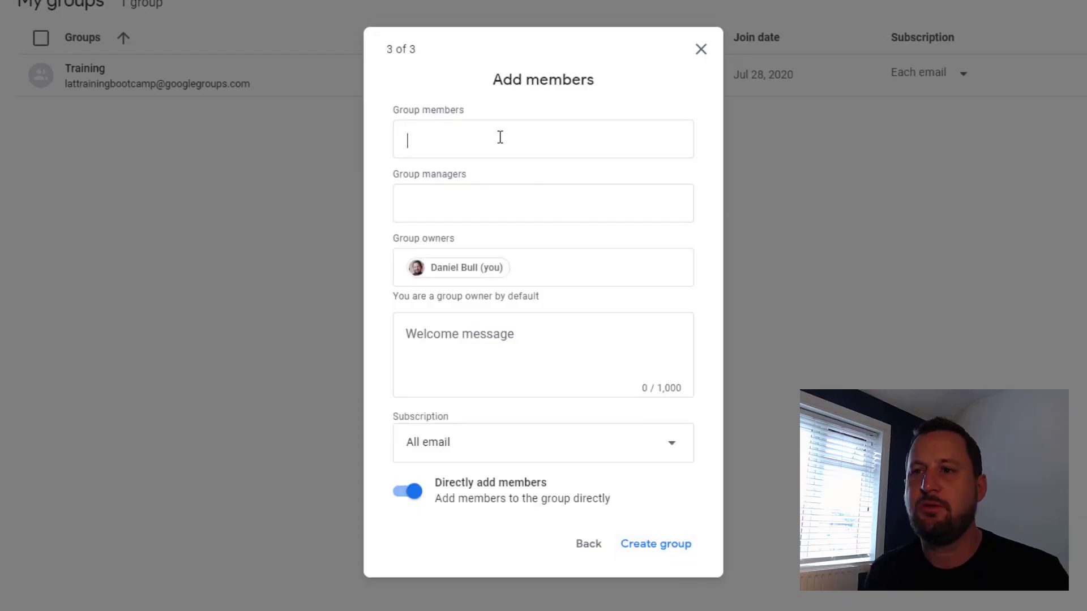
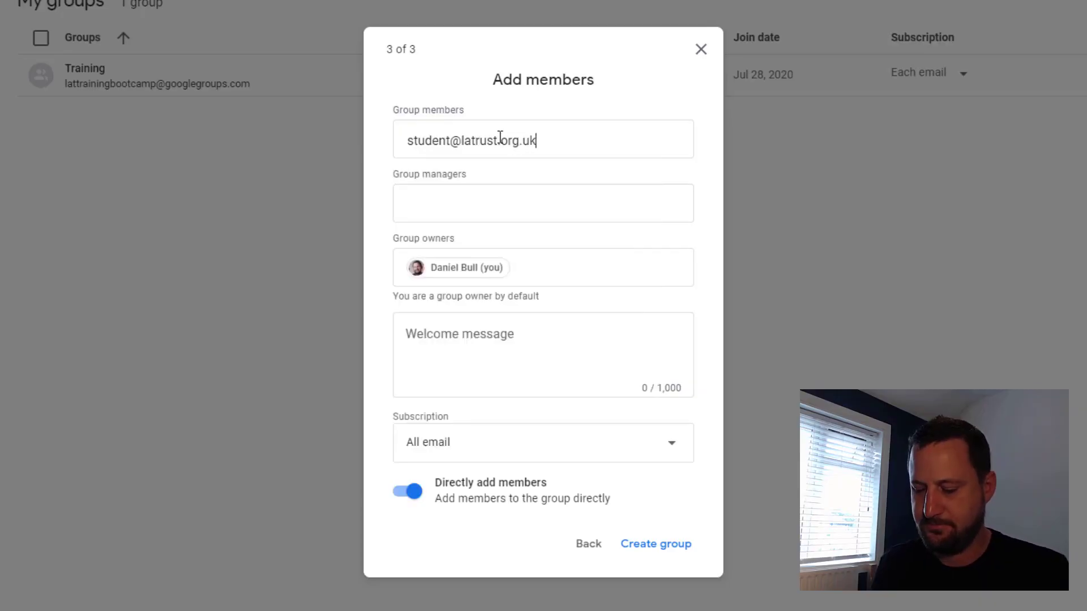
pyautogui.click(498, 194)
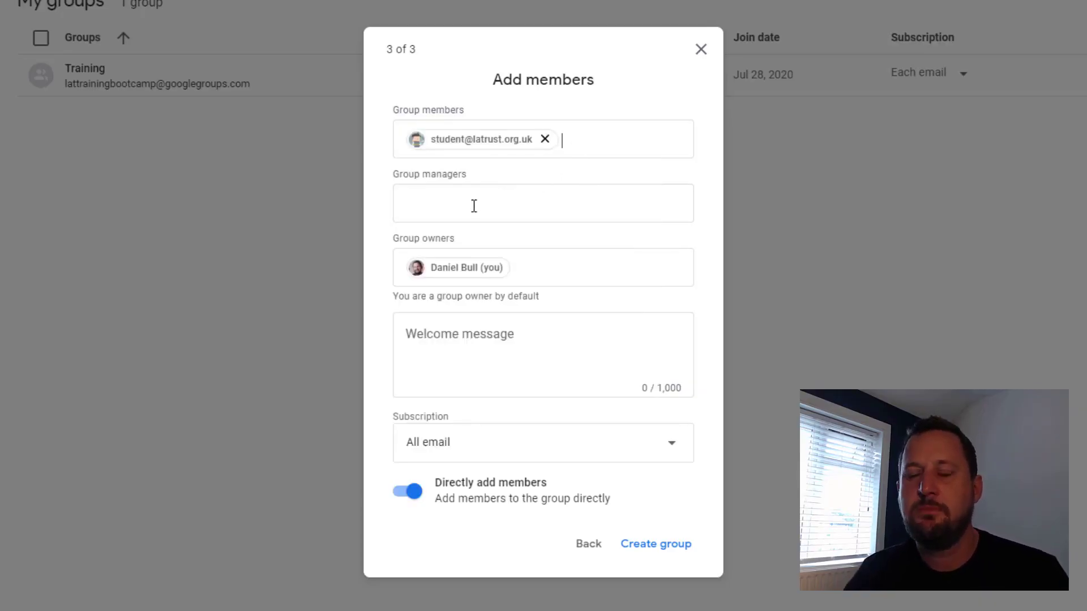
pyautogui.click(466, 349)
pyautogui.write('Welcome ')
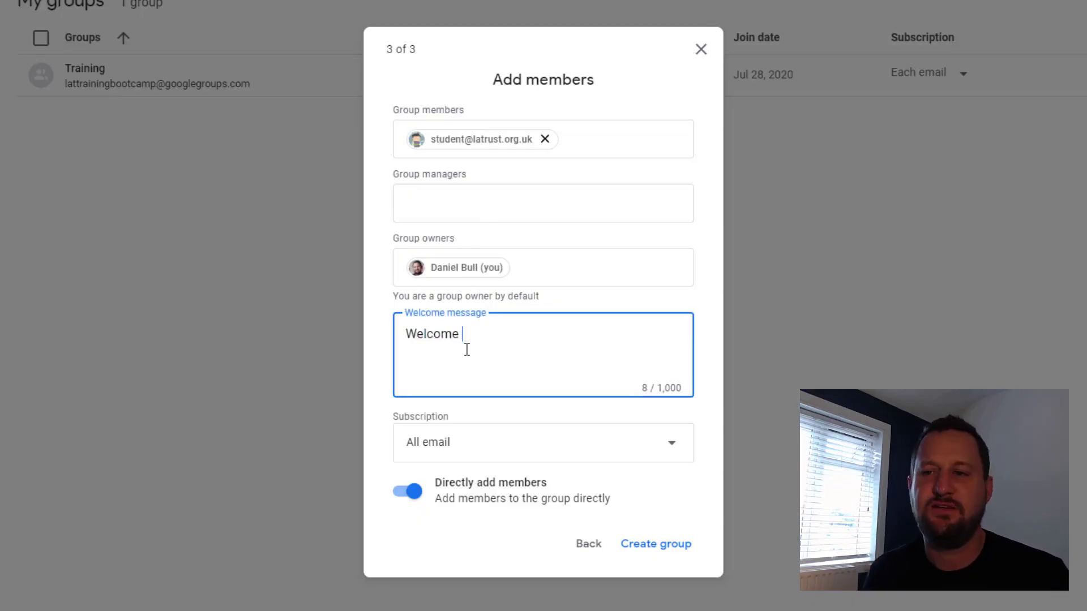
pyautogui.write('to the group')
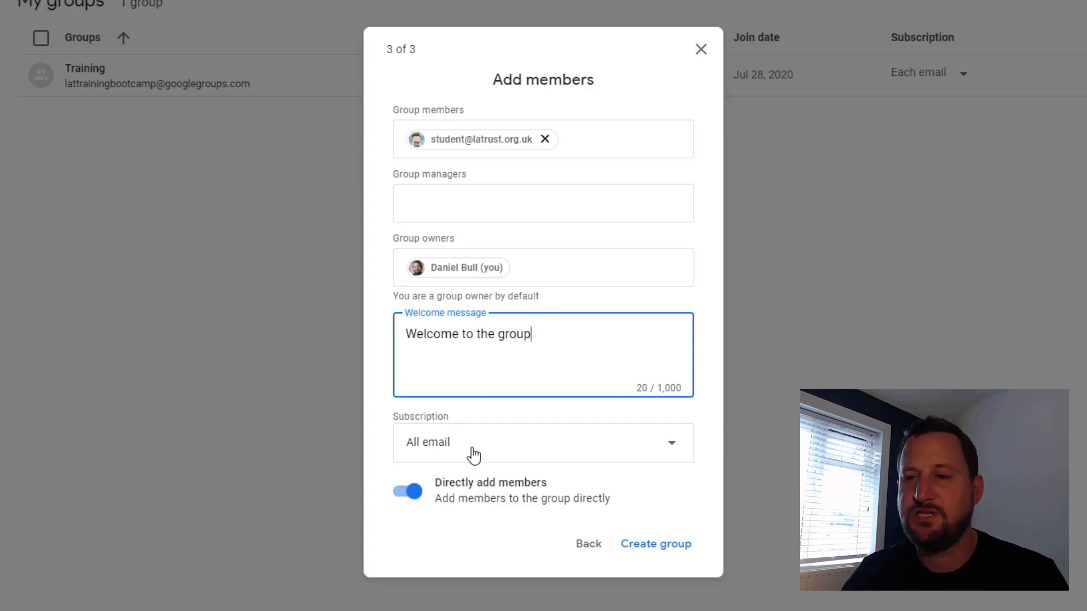
# Keep the All email subscription for members and submit the group for creation.
pyautogui.click(473, 454)
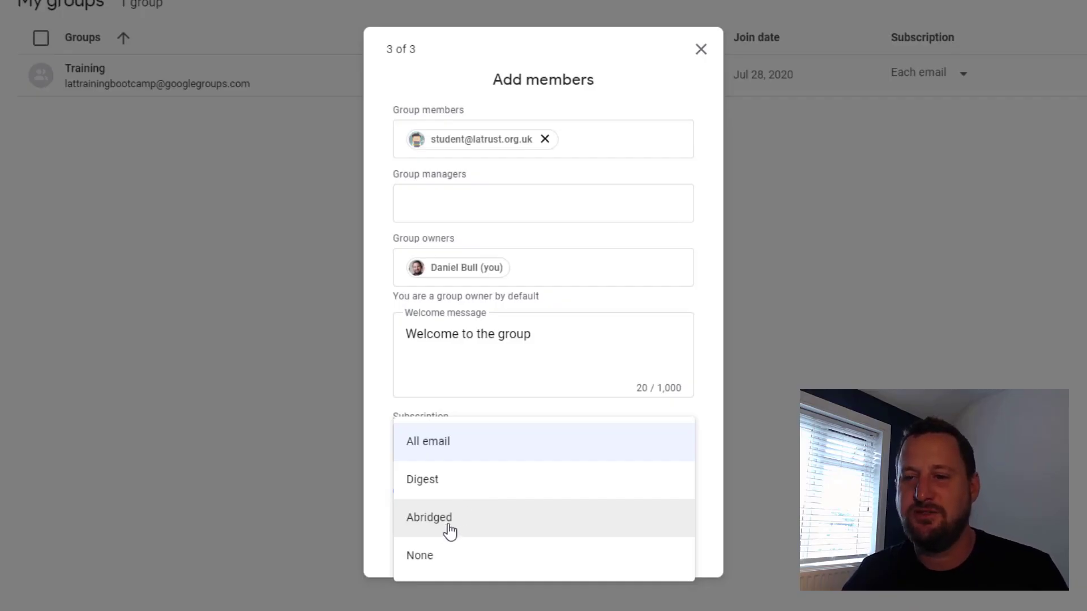
pyautogui.click(383, 518)
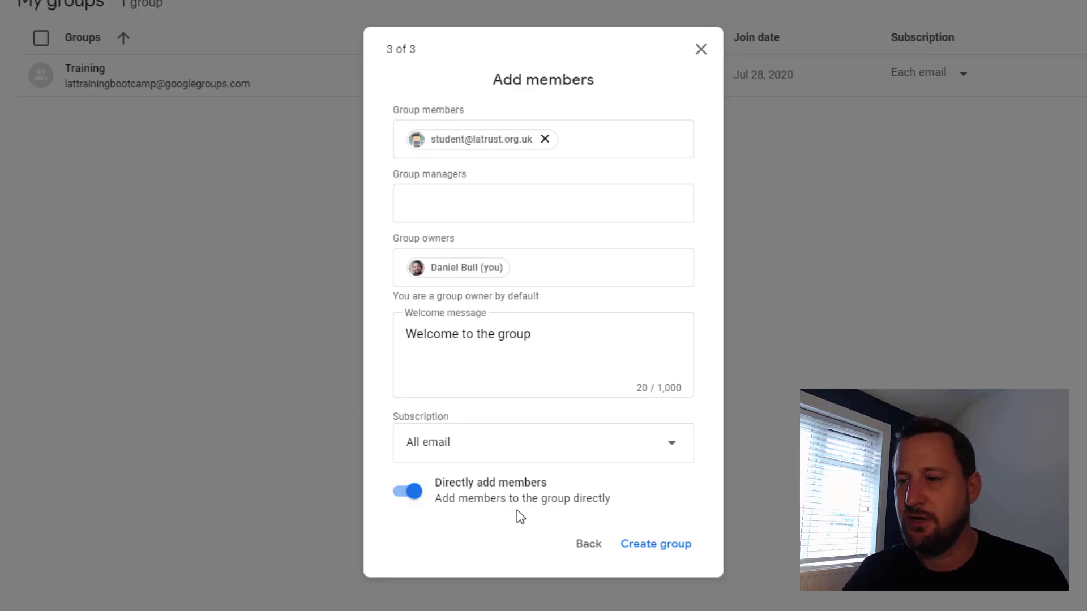
pyautogui.click(665, 552)
# Pass the not-a-robot check, confirm creation, and open the Google Training group page.
pyautogui.click(446, 298)
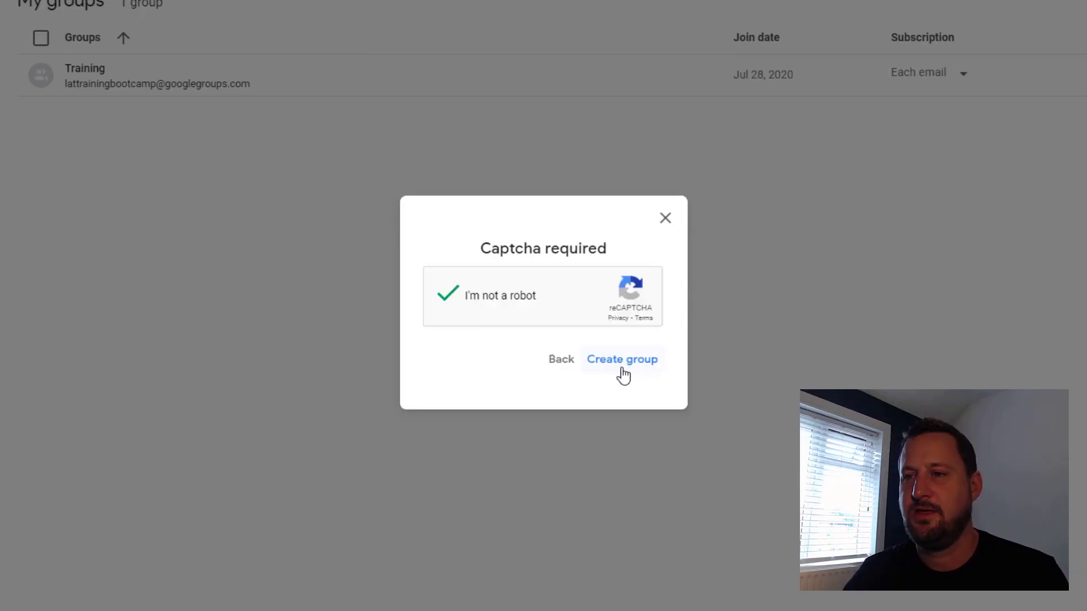
pyautogui.click(622, 370)
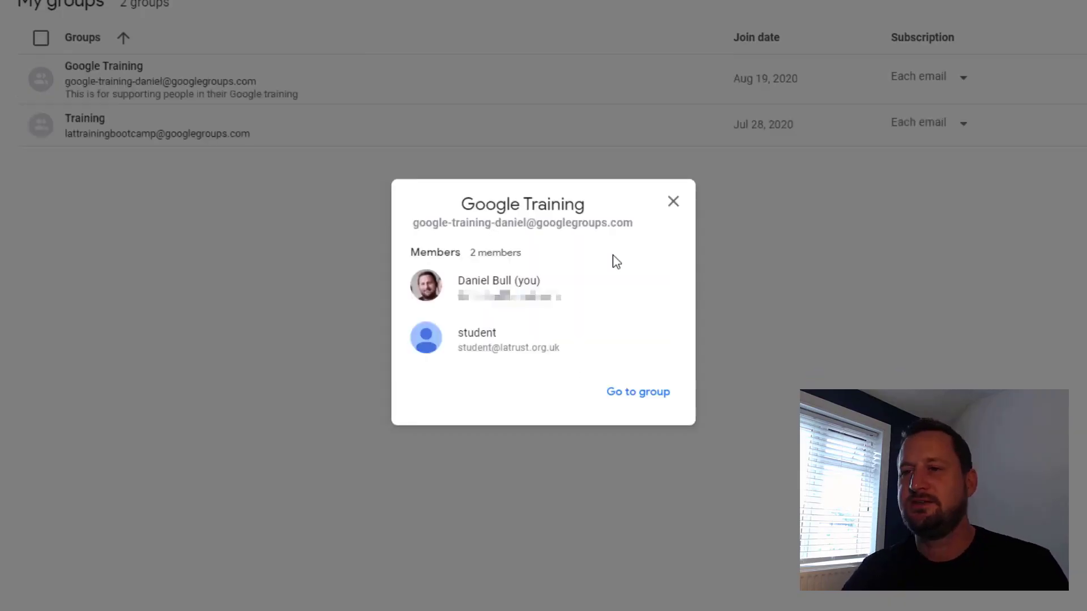
pyautogui.click(640, 393)
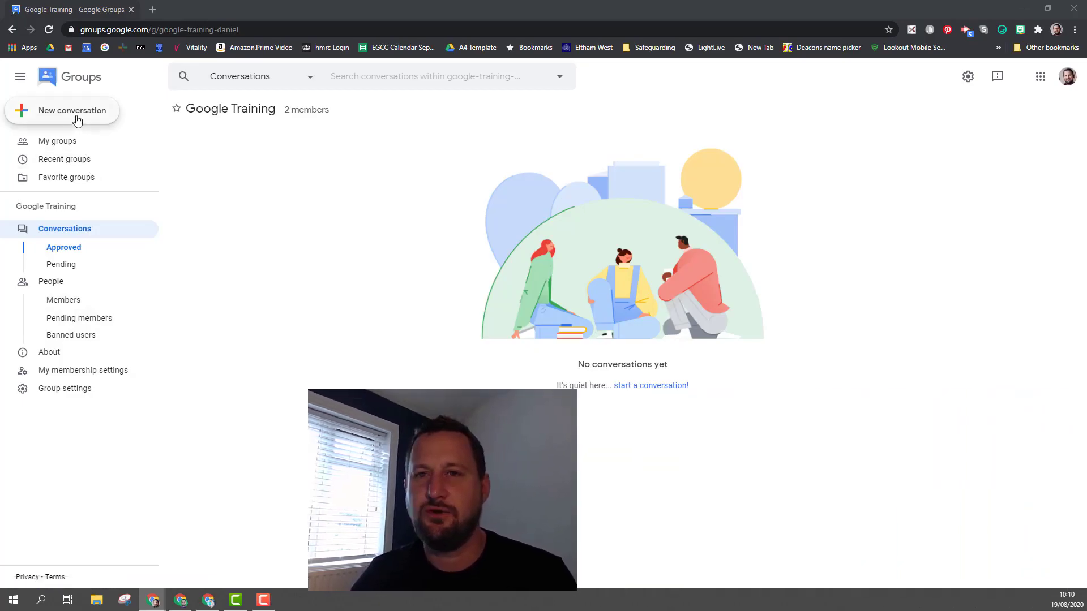
# Post a conversation titled 'Training' saying 'We have training tomorrow, hope you can make it.'.
pyautogui.click(77, 117)
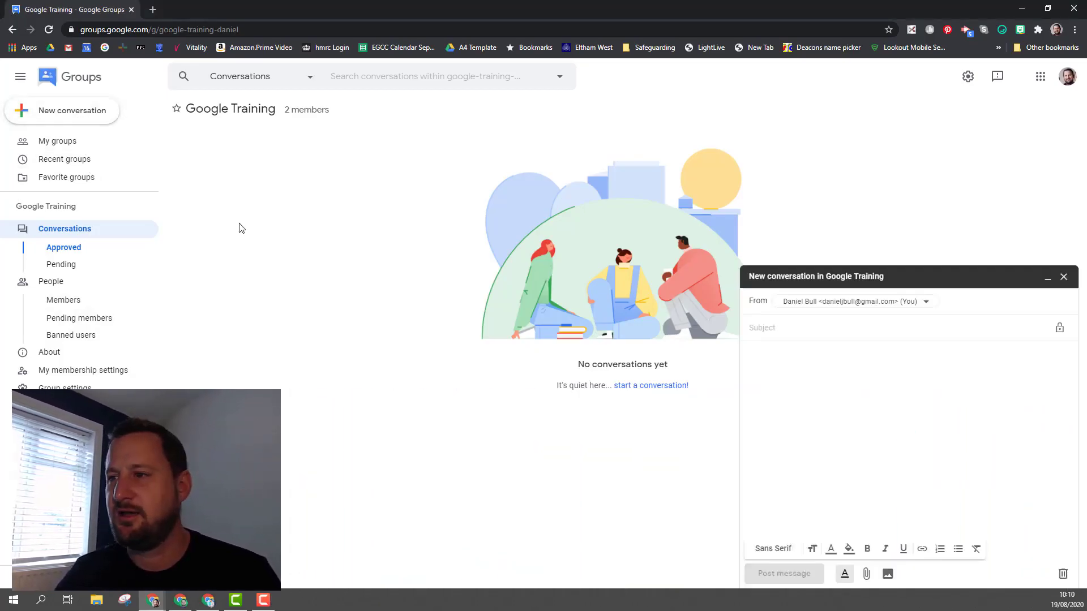
pyautogui.click(782, 327)
pyautogui.write('Training')
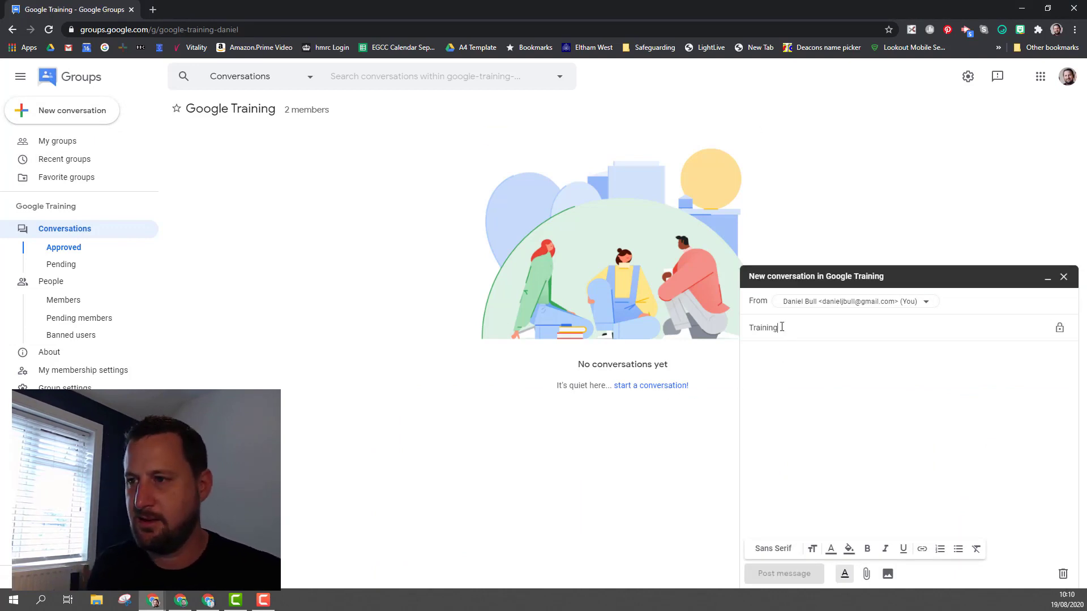
pyautogui.press('Tab')
pyautogui.write('We have training tomorrow, hope you can make it.')
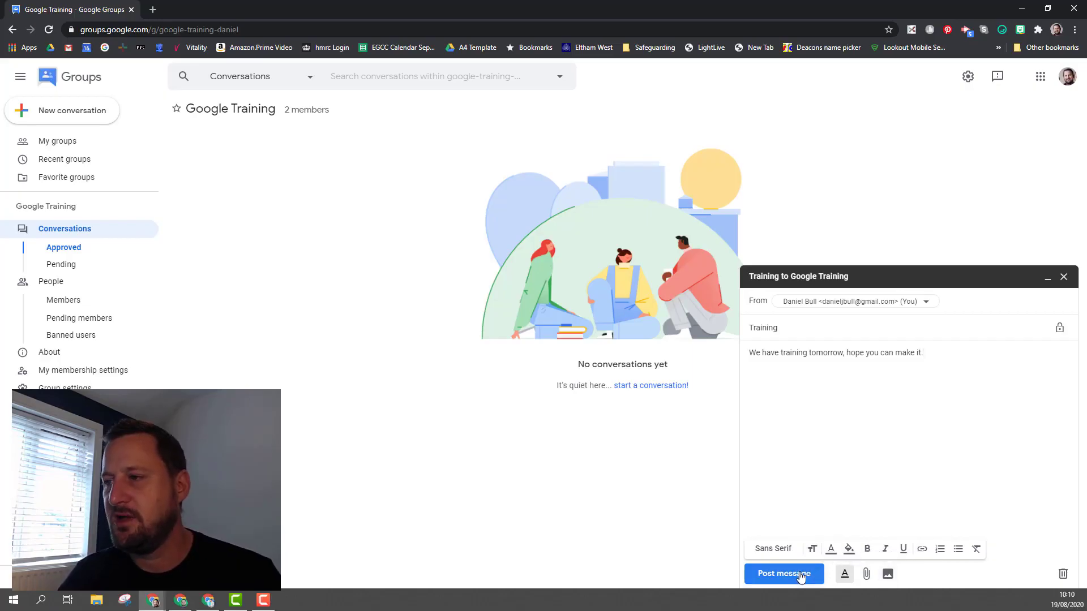
pyautogui.click(800, 575)
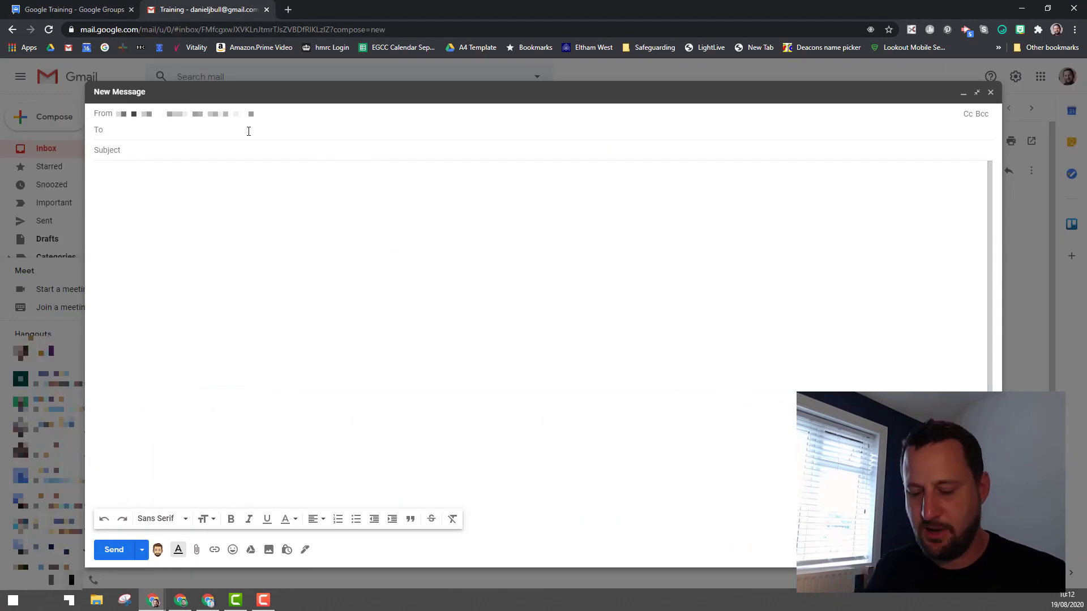
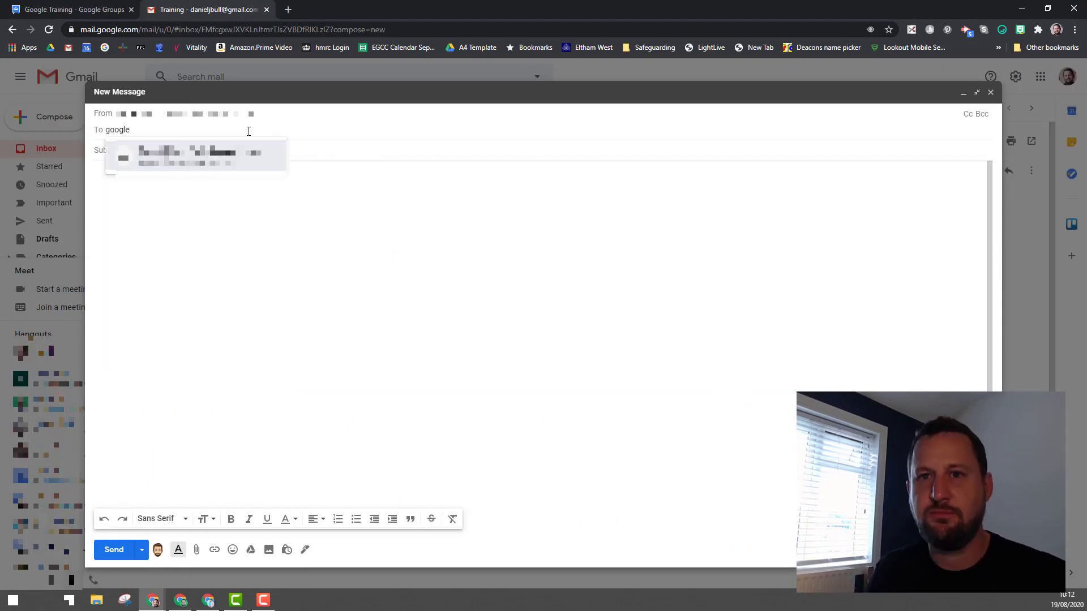
# Email the group's googlegroups.com address with subject 'Thanks for training' and body 'It was great'.
pyautogui.press('Tab')
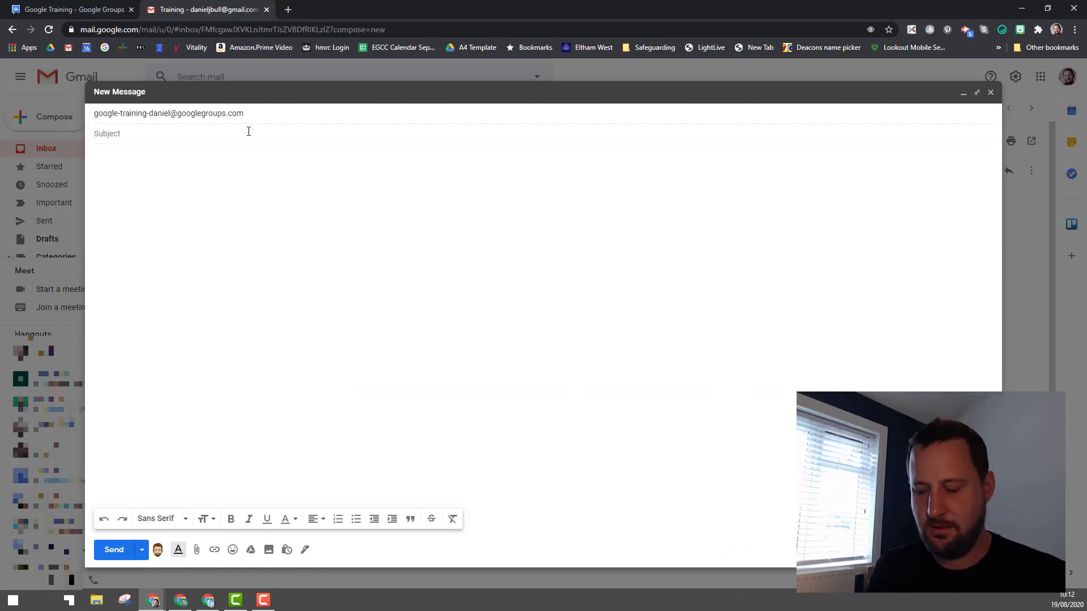
pyautogui.write('Thanks for training')
pyautogui.press('Tab')
pyautogui.write('It was grea')
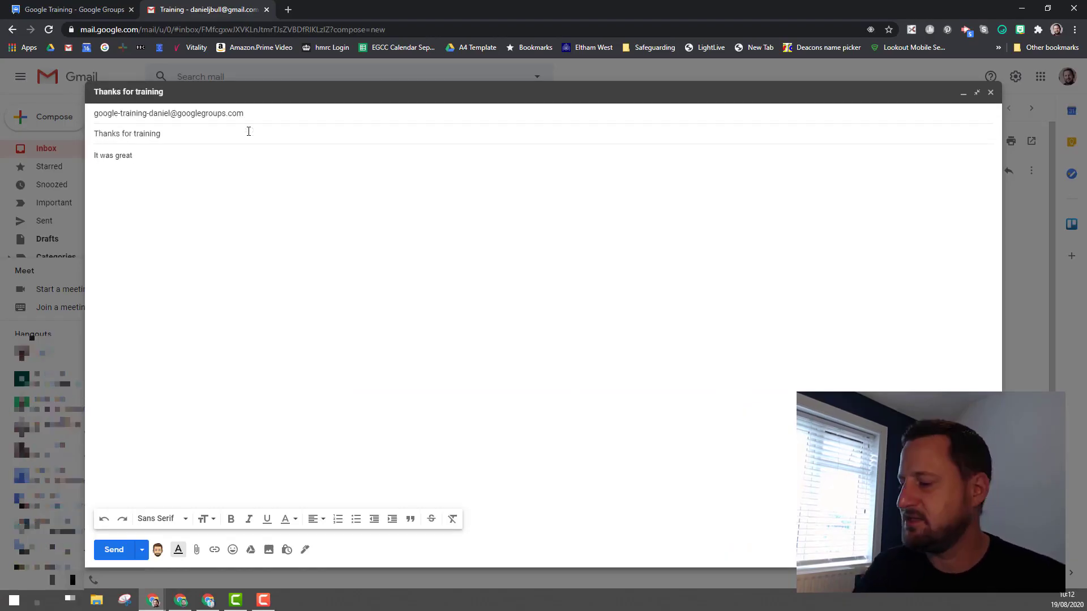
pyautogui.click(111, 555)
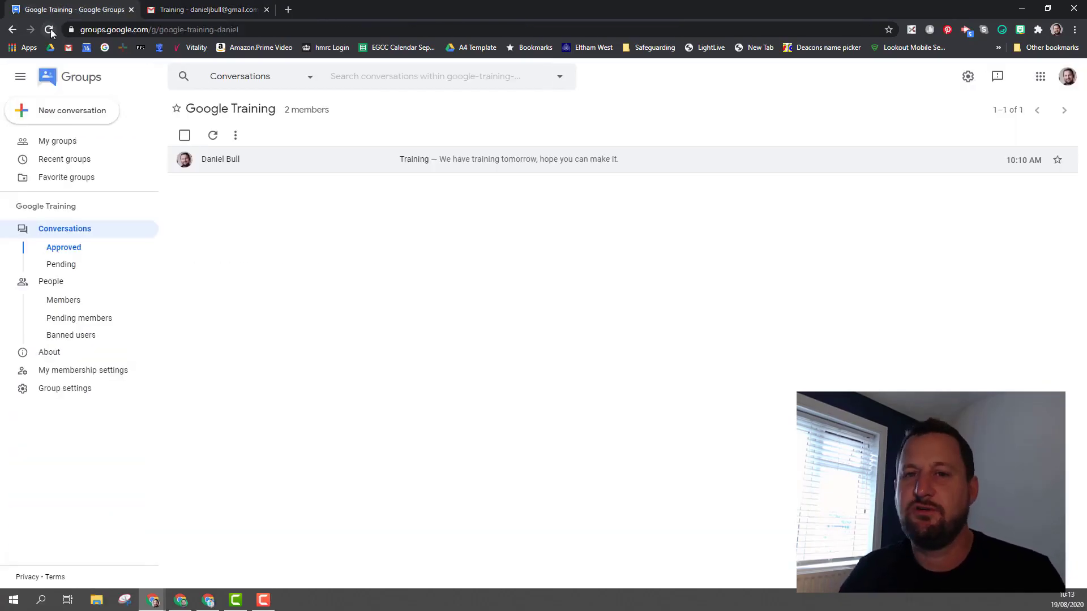
# Search all groups and messages for 'goo', then return to the My groups list.
pyautogui.click(69, 145)
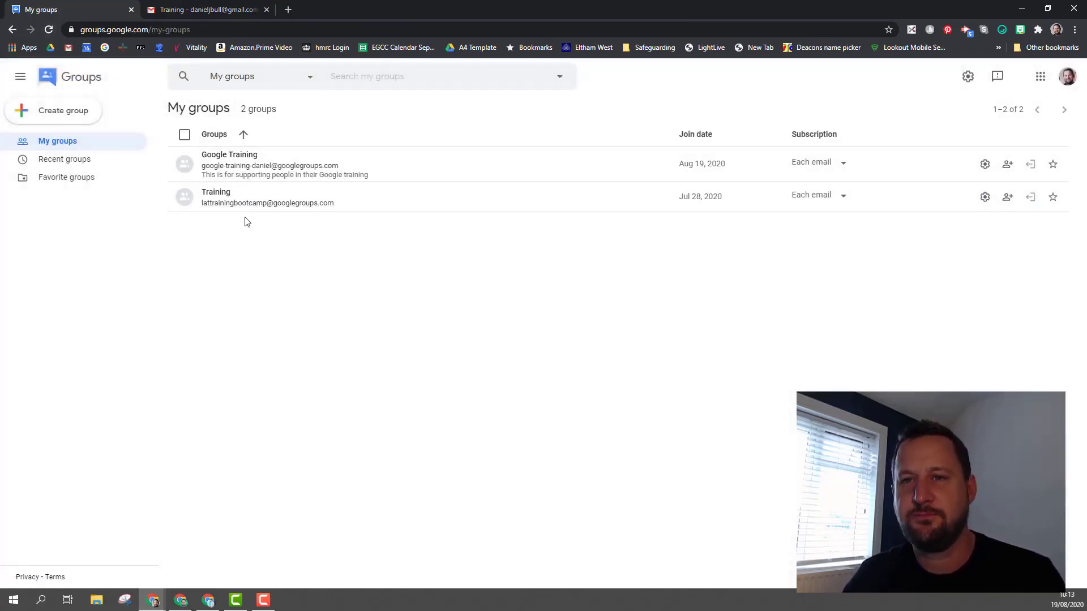
pyautogui.click(359, 76)
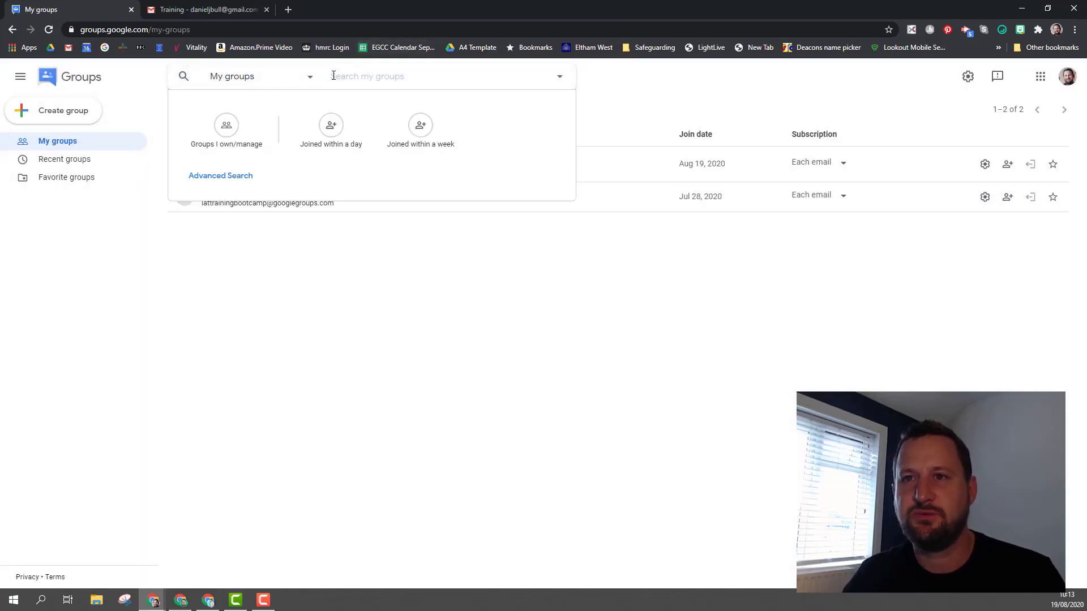
pyautogui.click(305, 77)
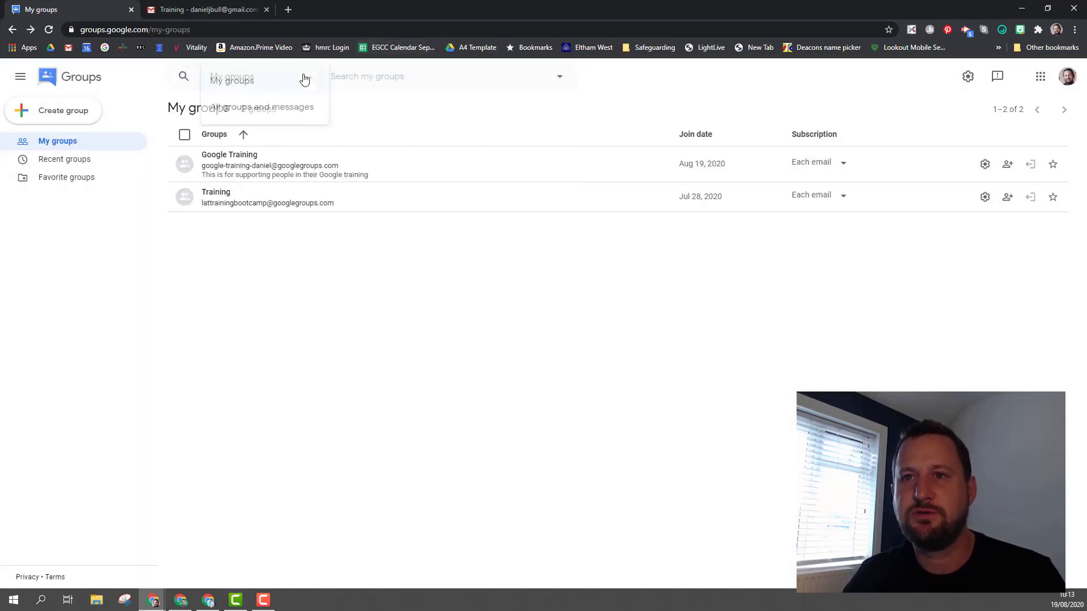
pyautogui.click(287, 113)
pyautogui.click(351, 80)
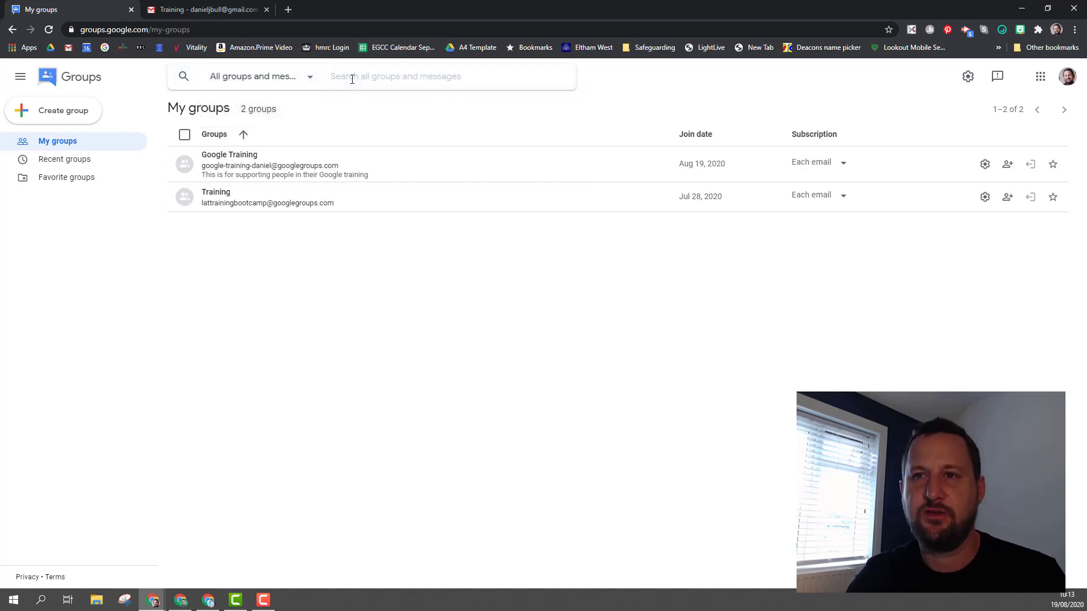
pyautogui.write('google')
pyautogui.press('Return')
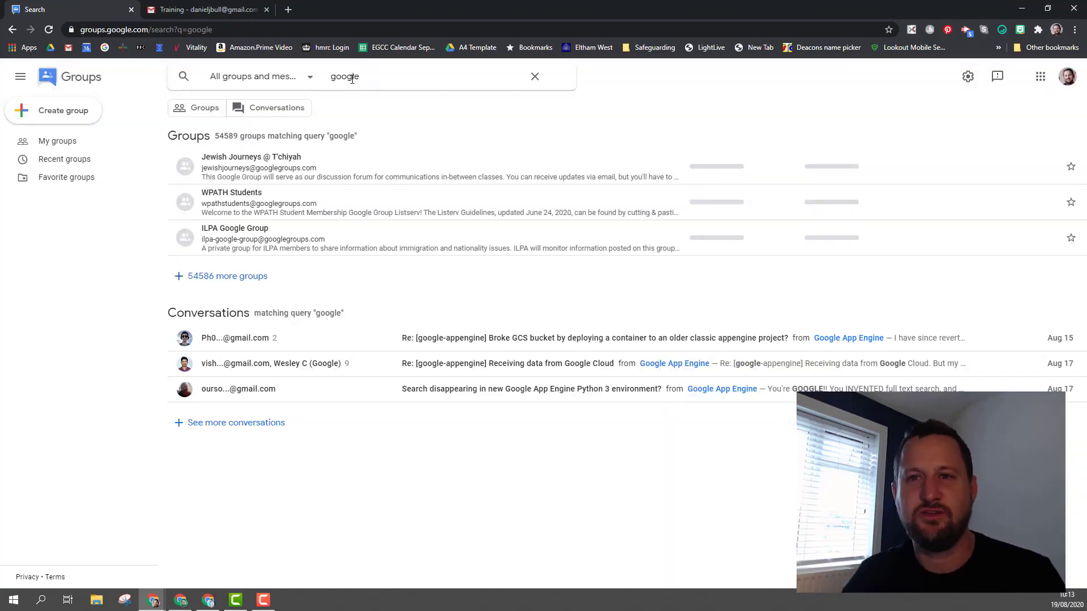
pyautogui.click(12, 30)
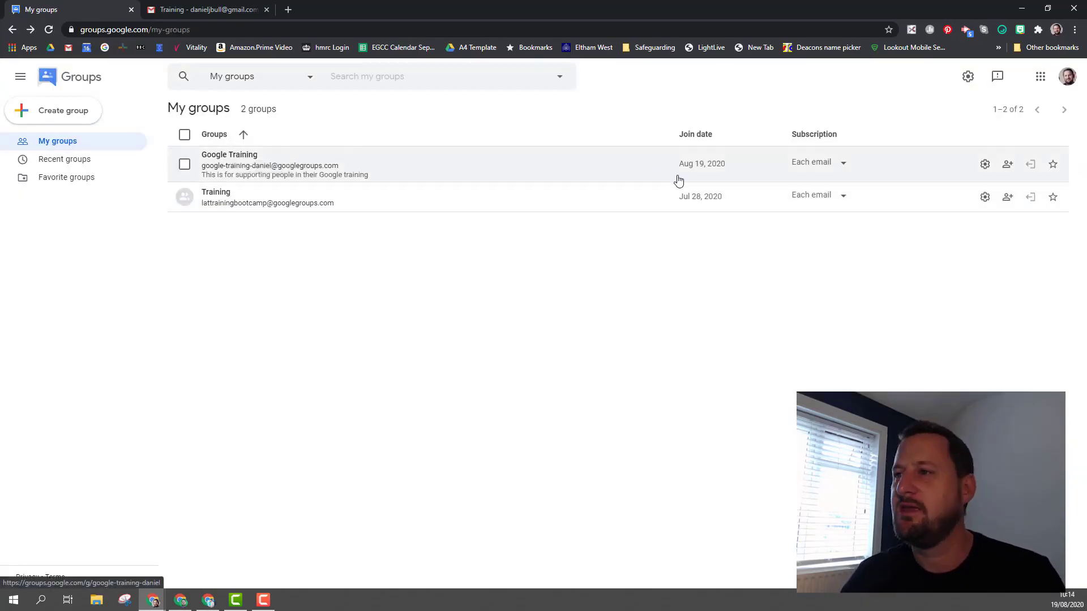
# Star Google Training as a favourite and expand the Favorite groups list in the sidebar.
pyautogui.click(844, 165)
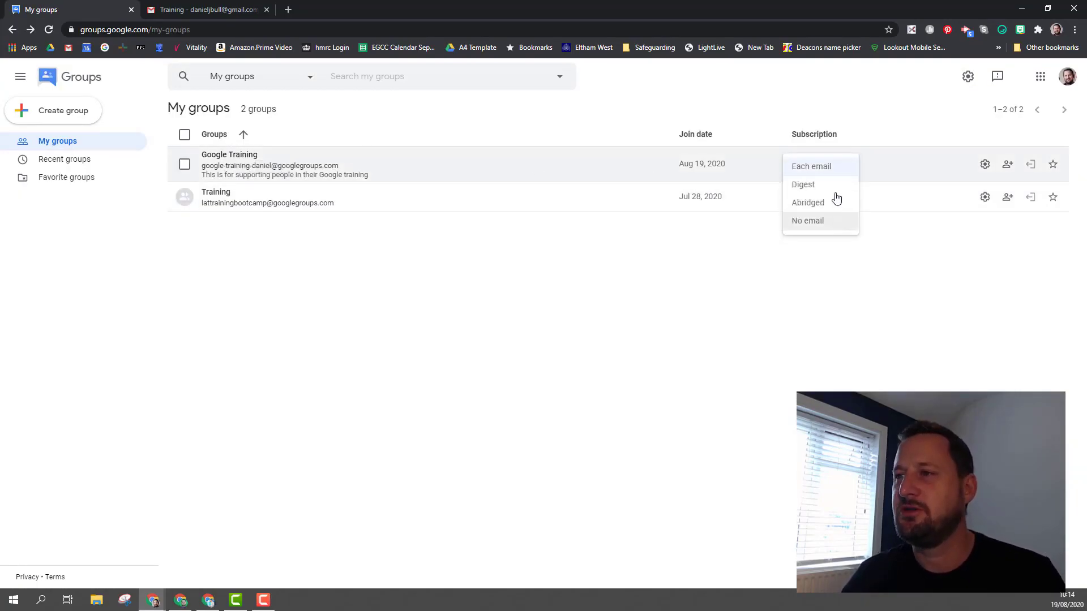
pyautogui.click(929, 152)
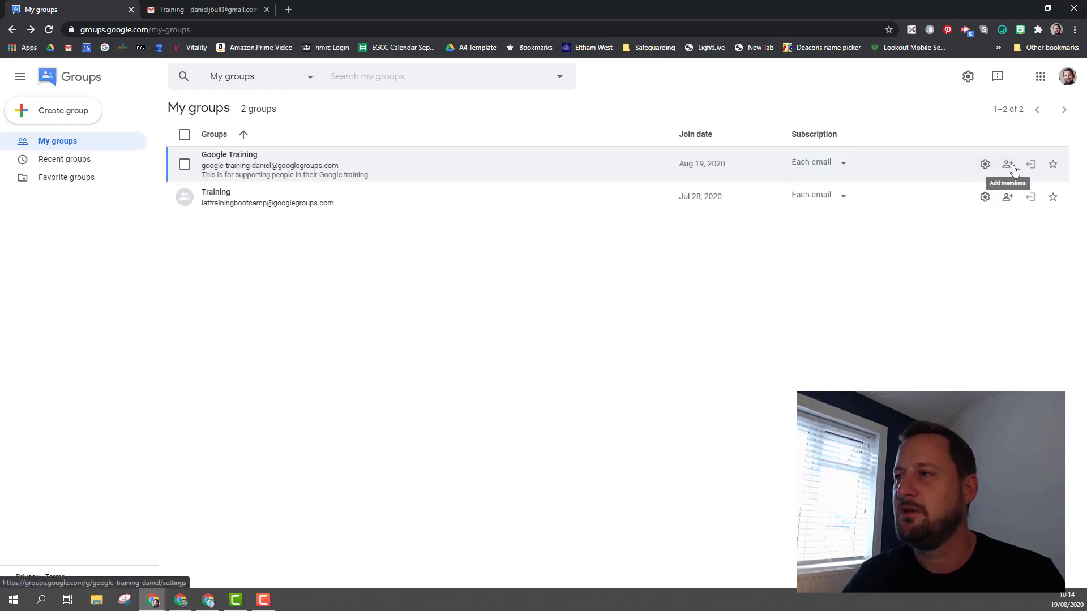
pyautogui.click(1053, 165)
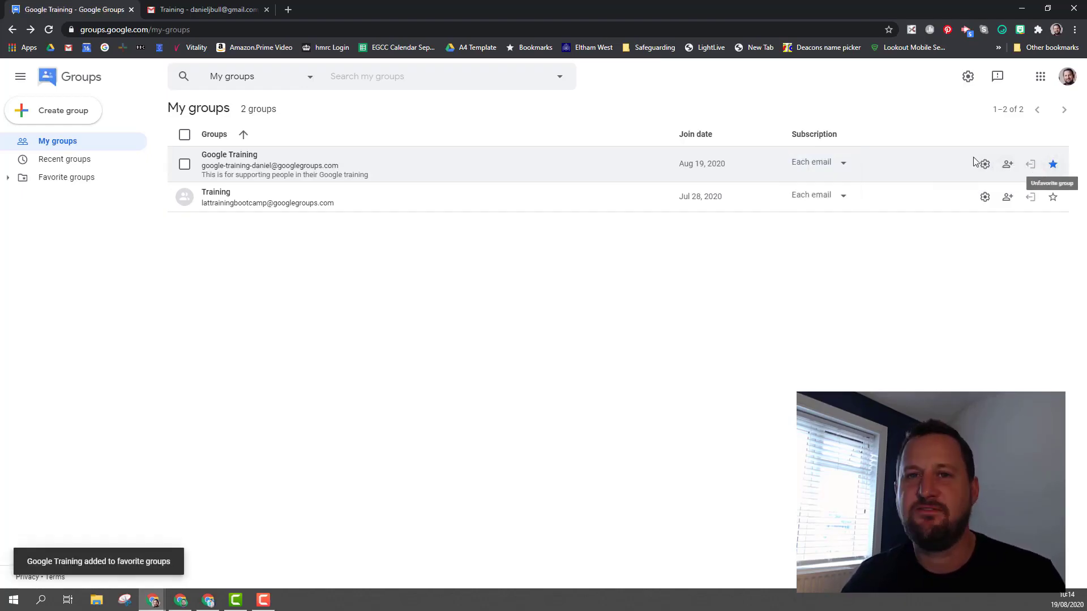
pyautogui.click(87, 180)
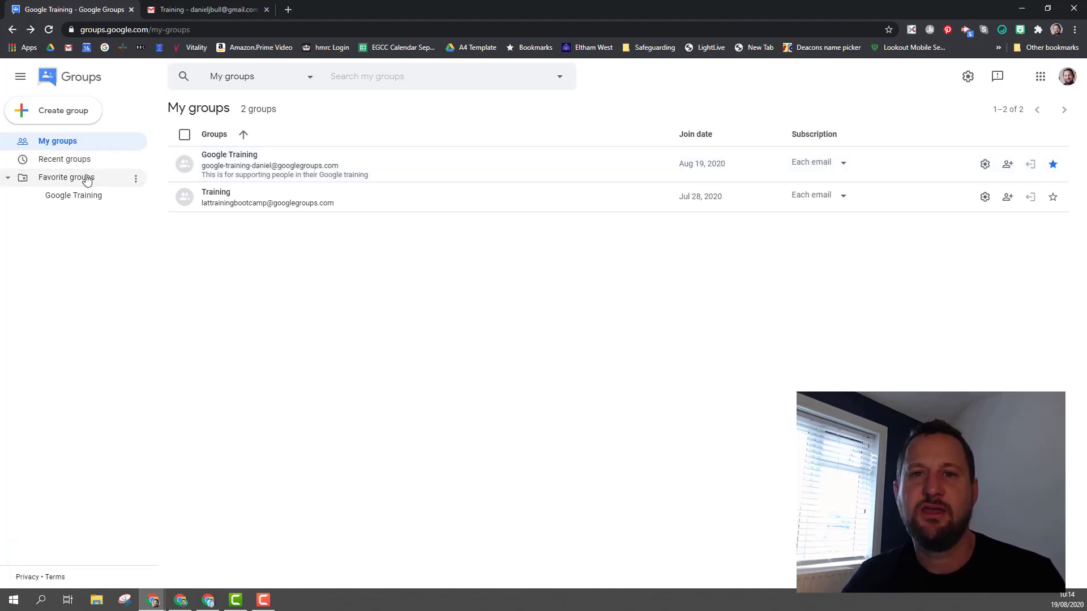